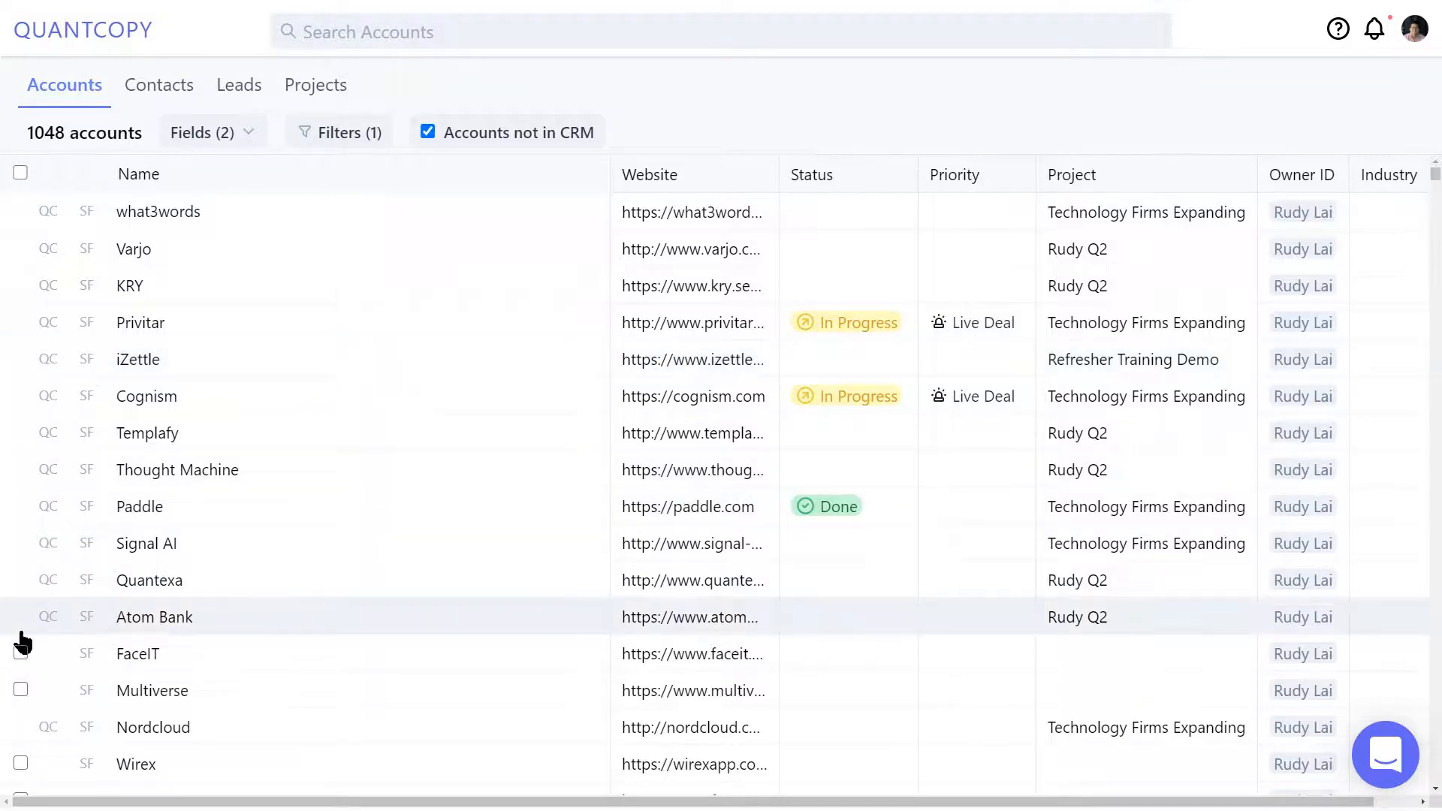
click(20, 653)
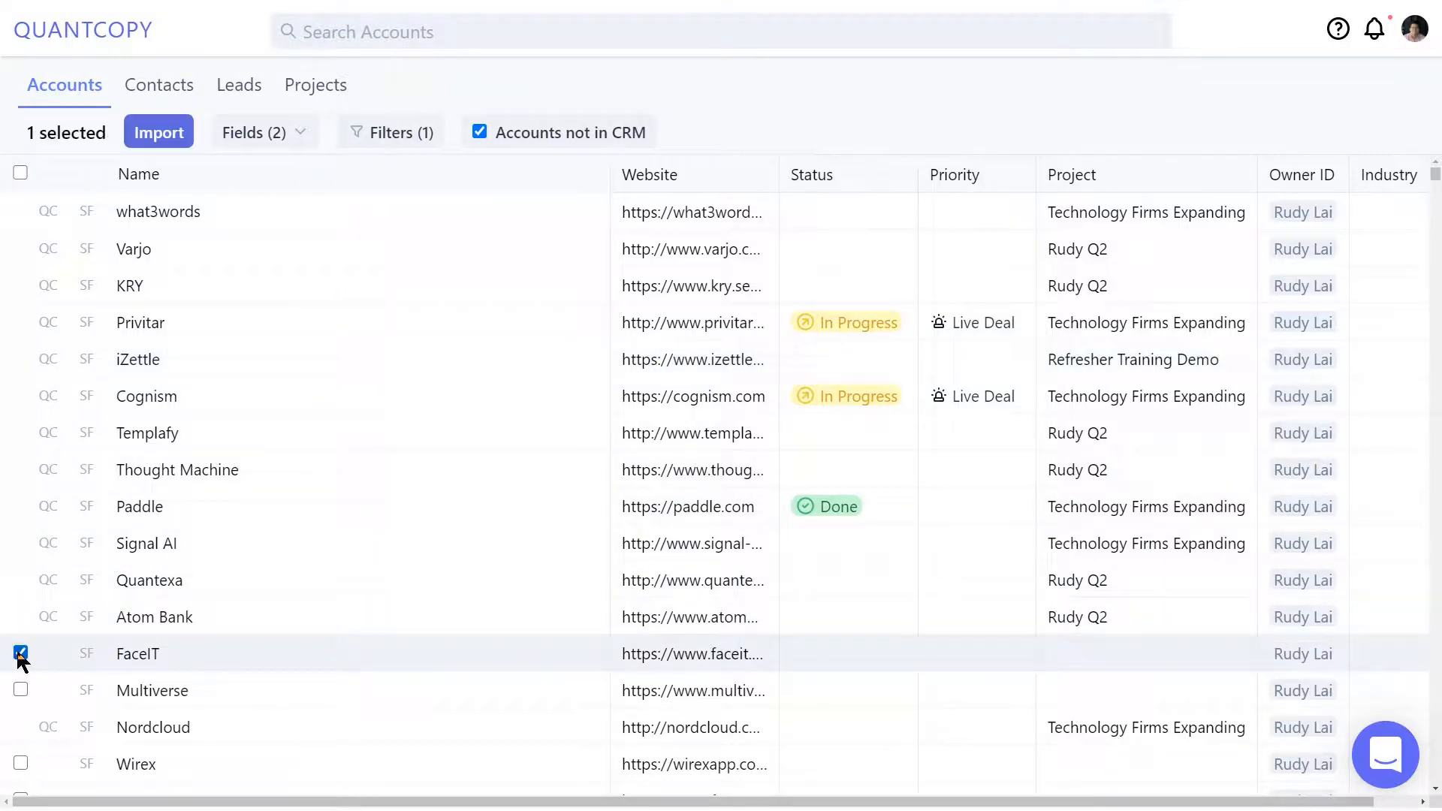
click(20, 690)
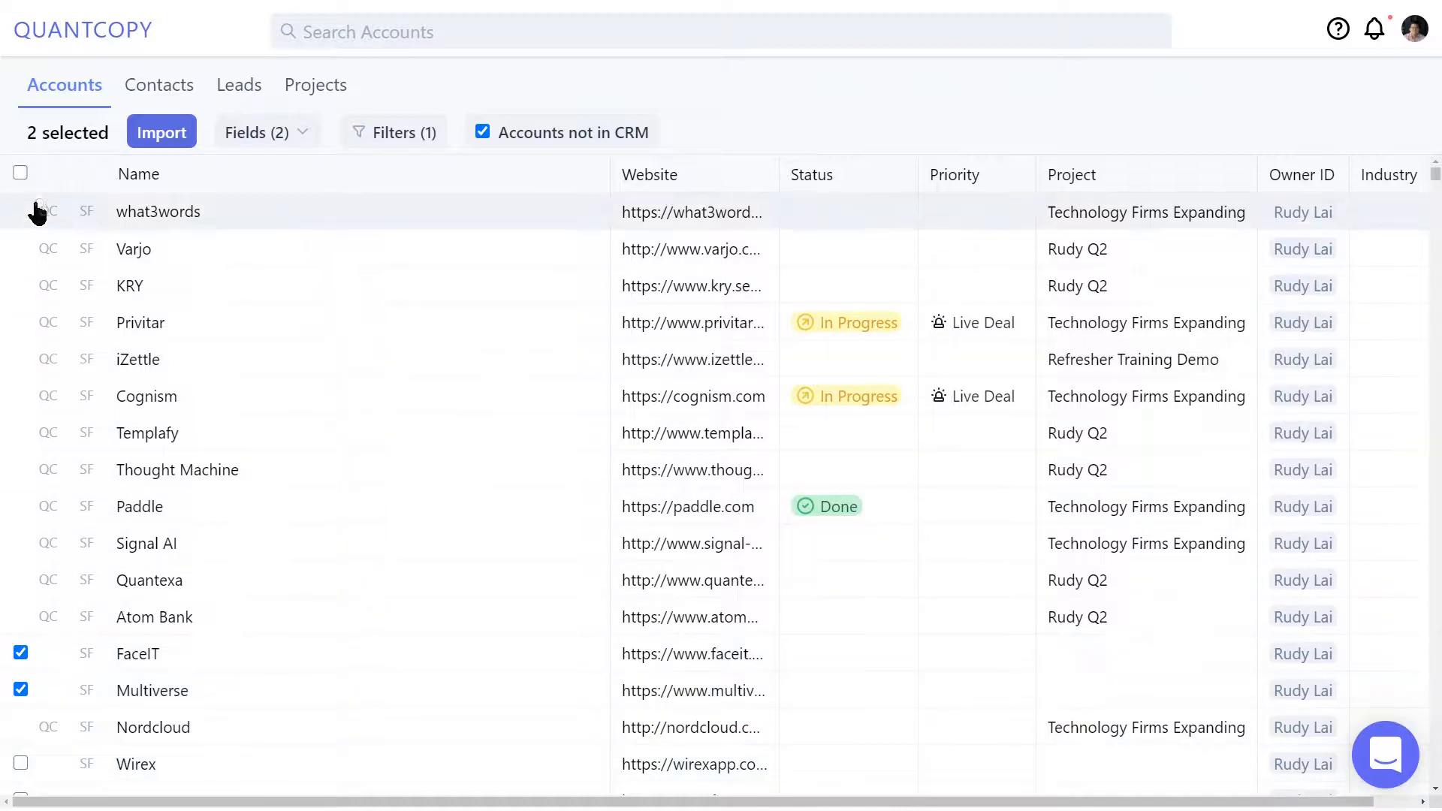
click(21, 173)
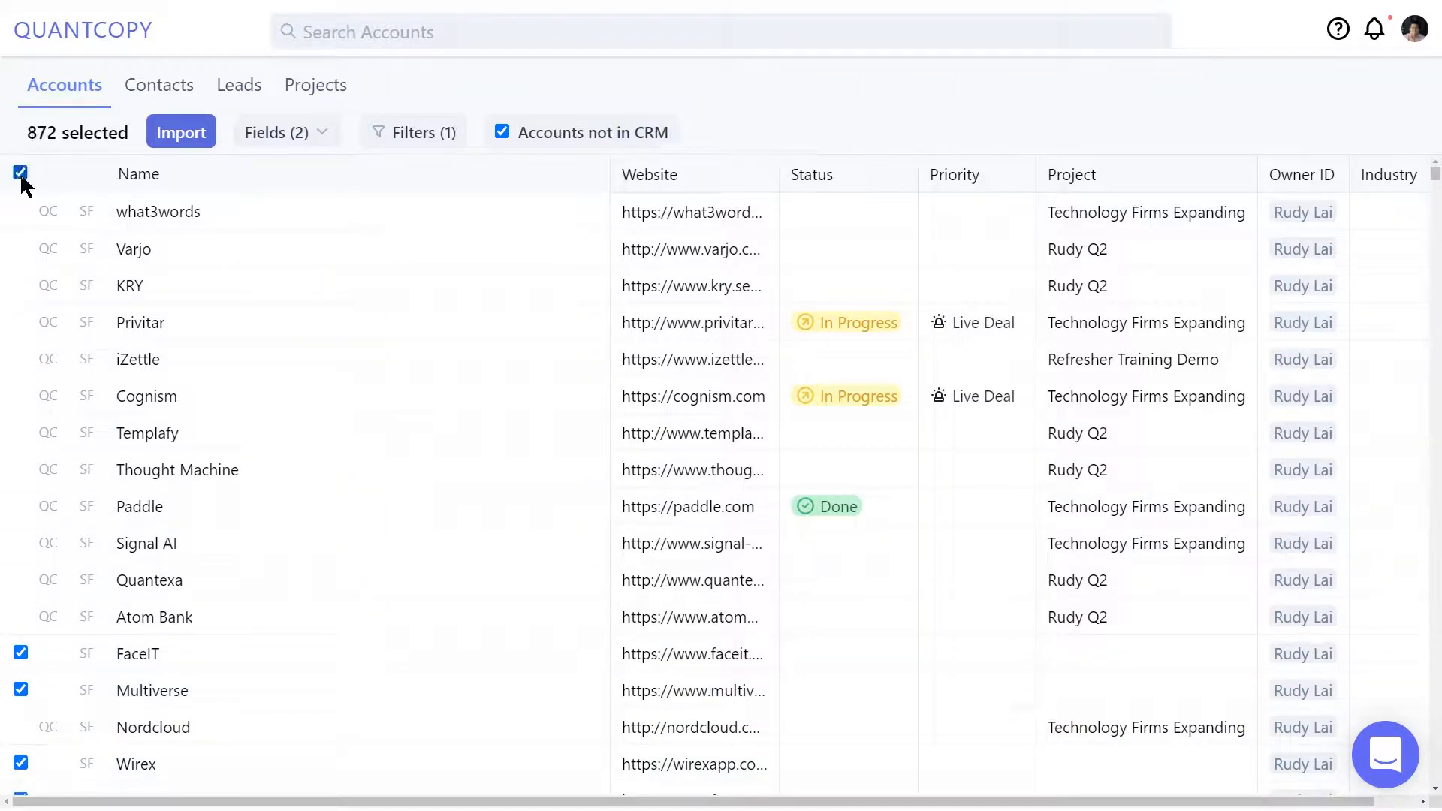
click(175, 147)
scroll(589, 361, down, 2)
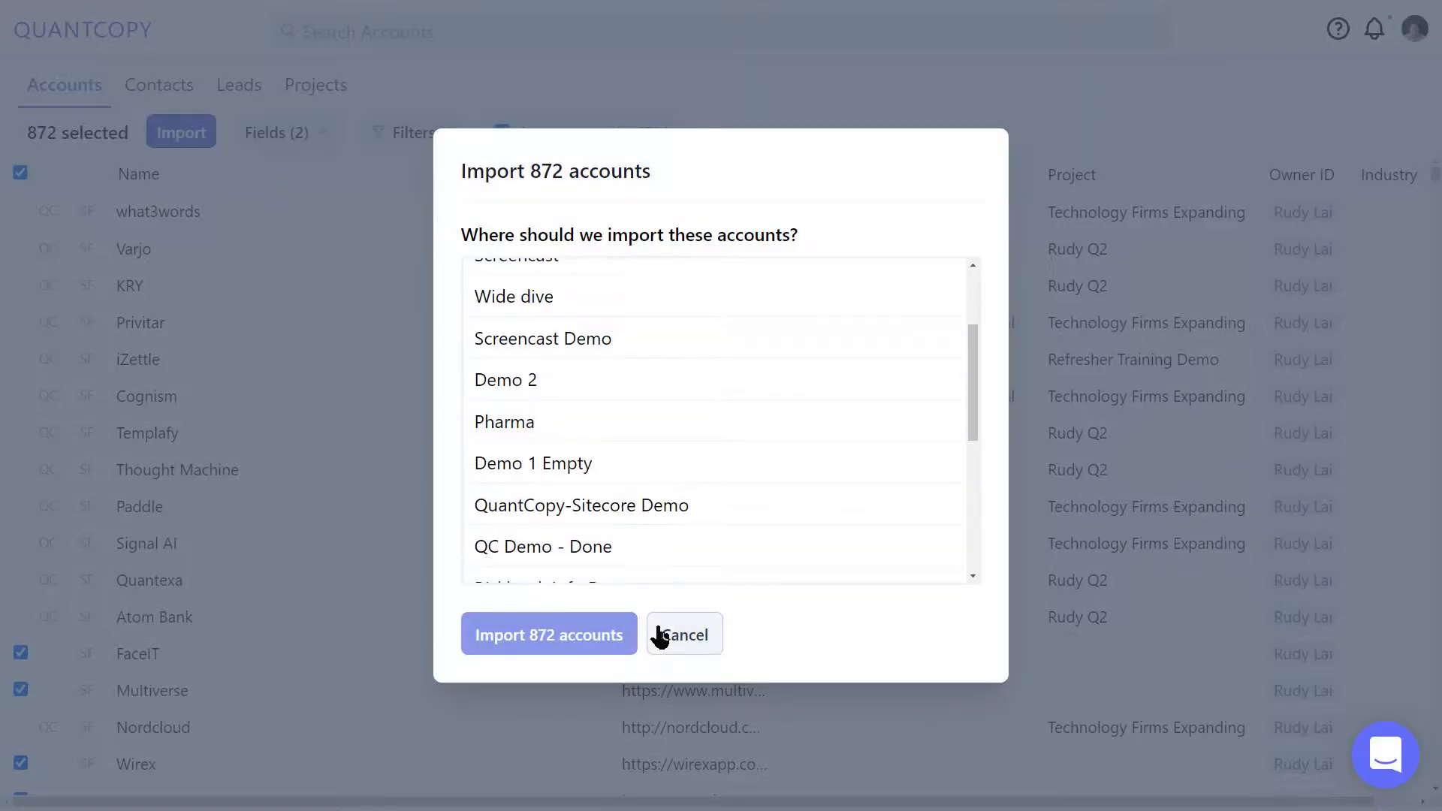
click(679, 635)
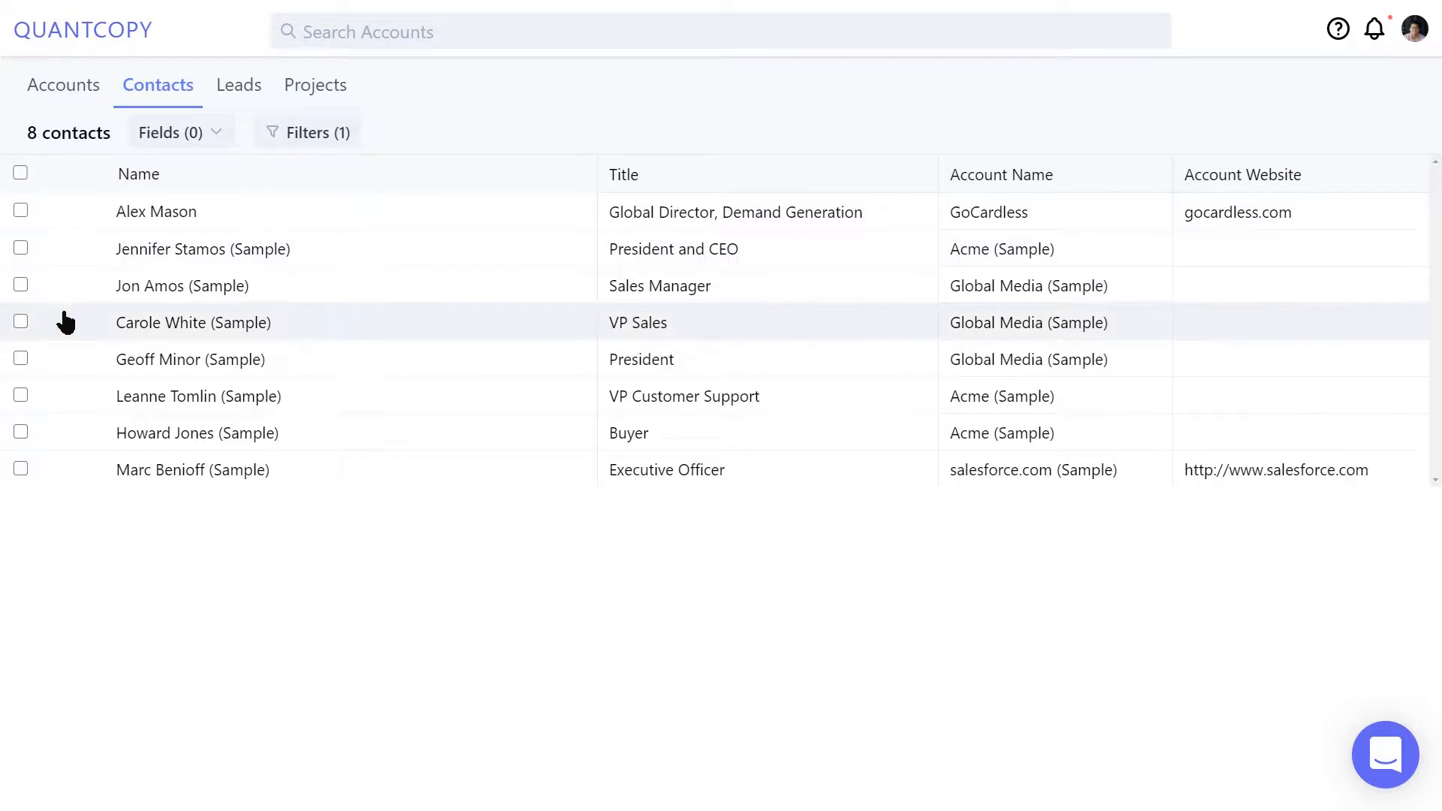
Import the Executive Officer contact from salesforce.com (Sample) into the Q2 project and open that project's accounts
click(21, 469)
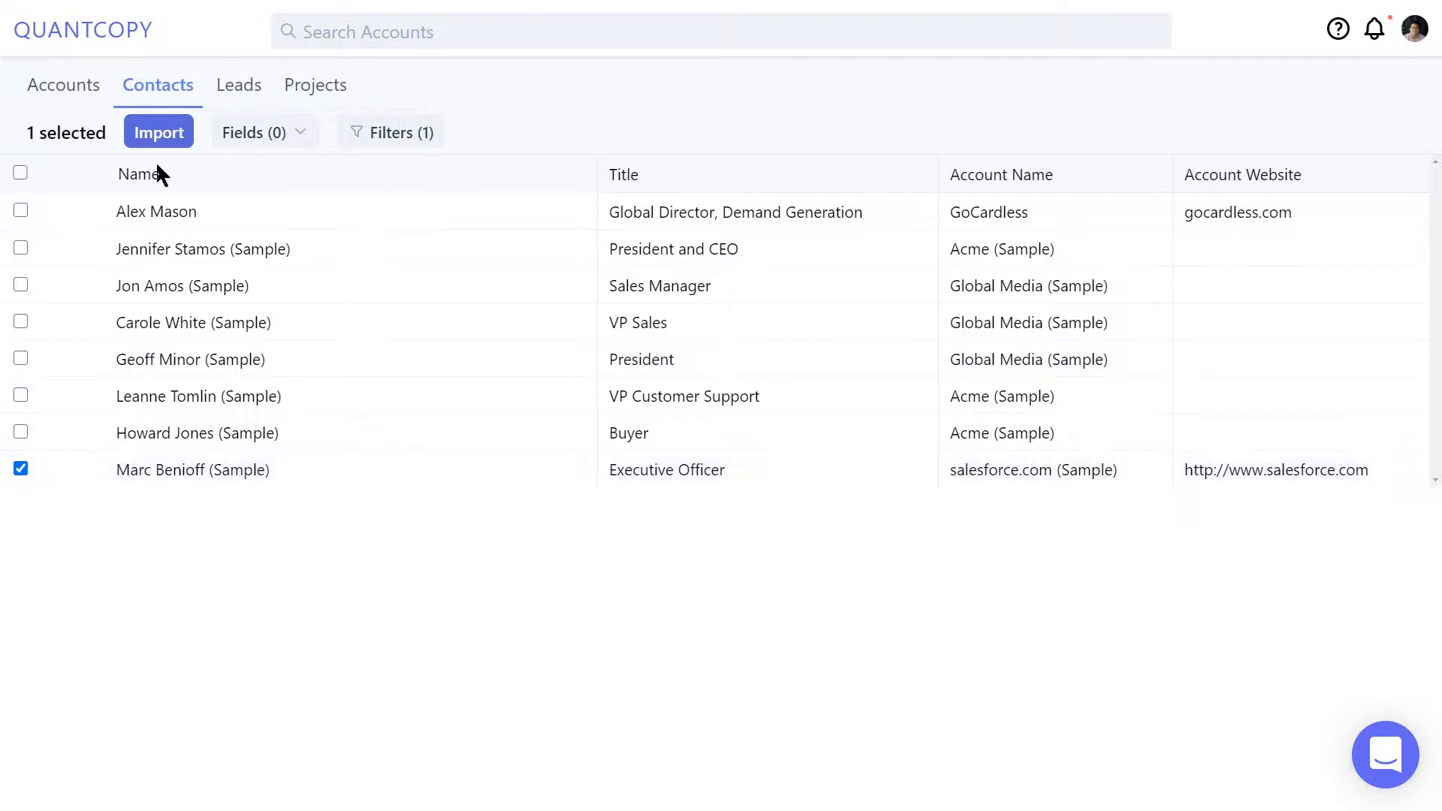
click(186, 139)
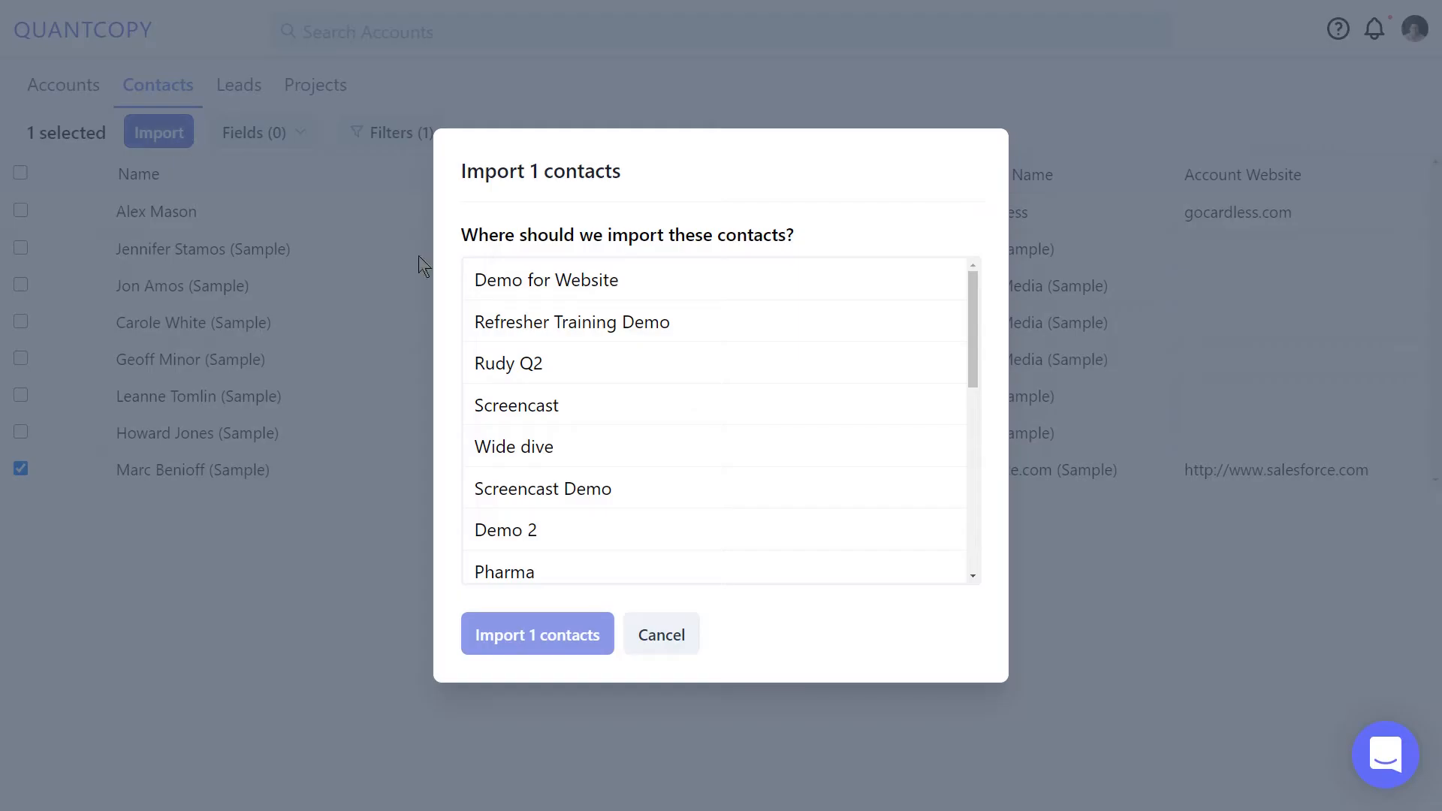
click(498, 361)
click(536, 635)
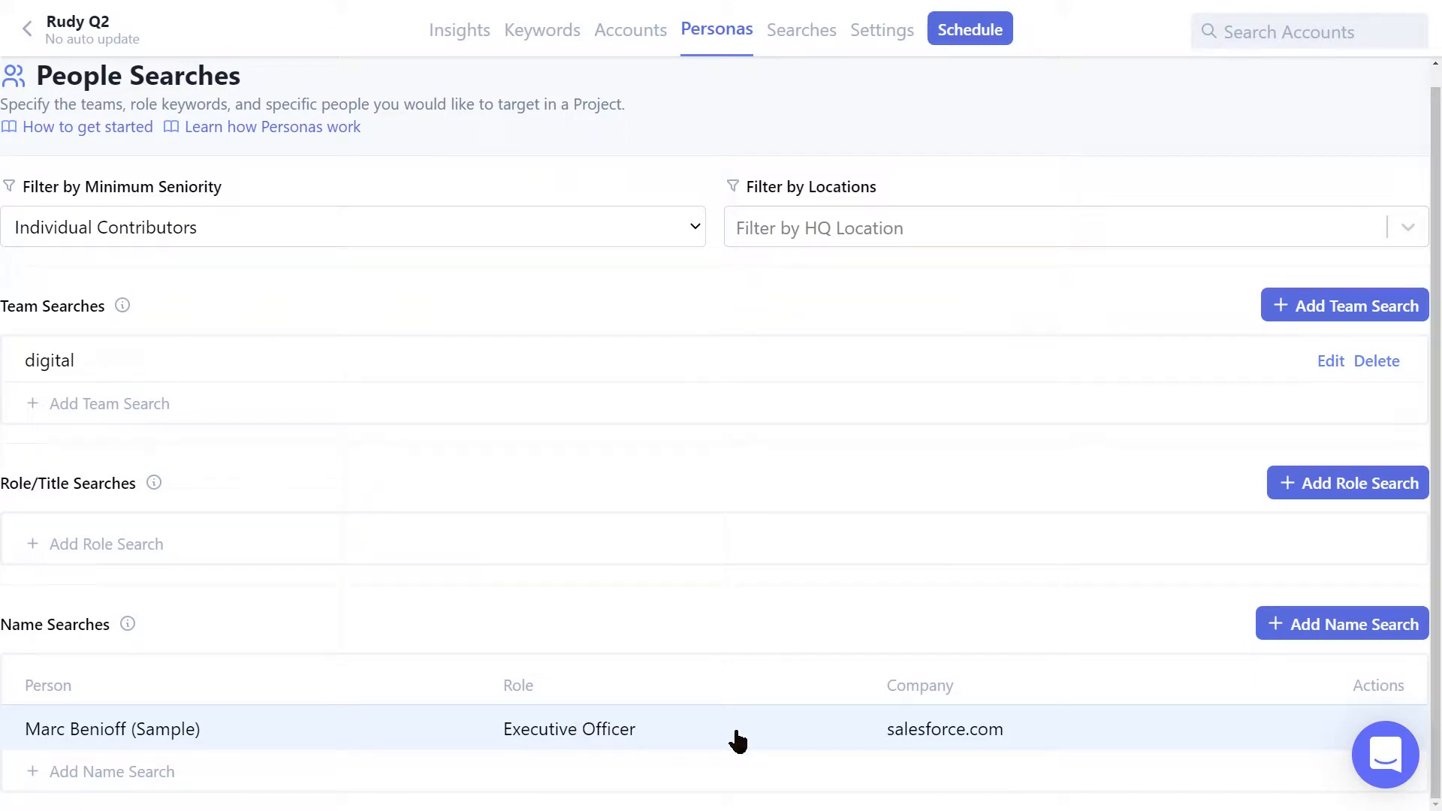
click(636, 42)
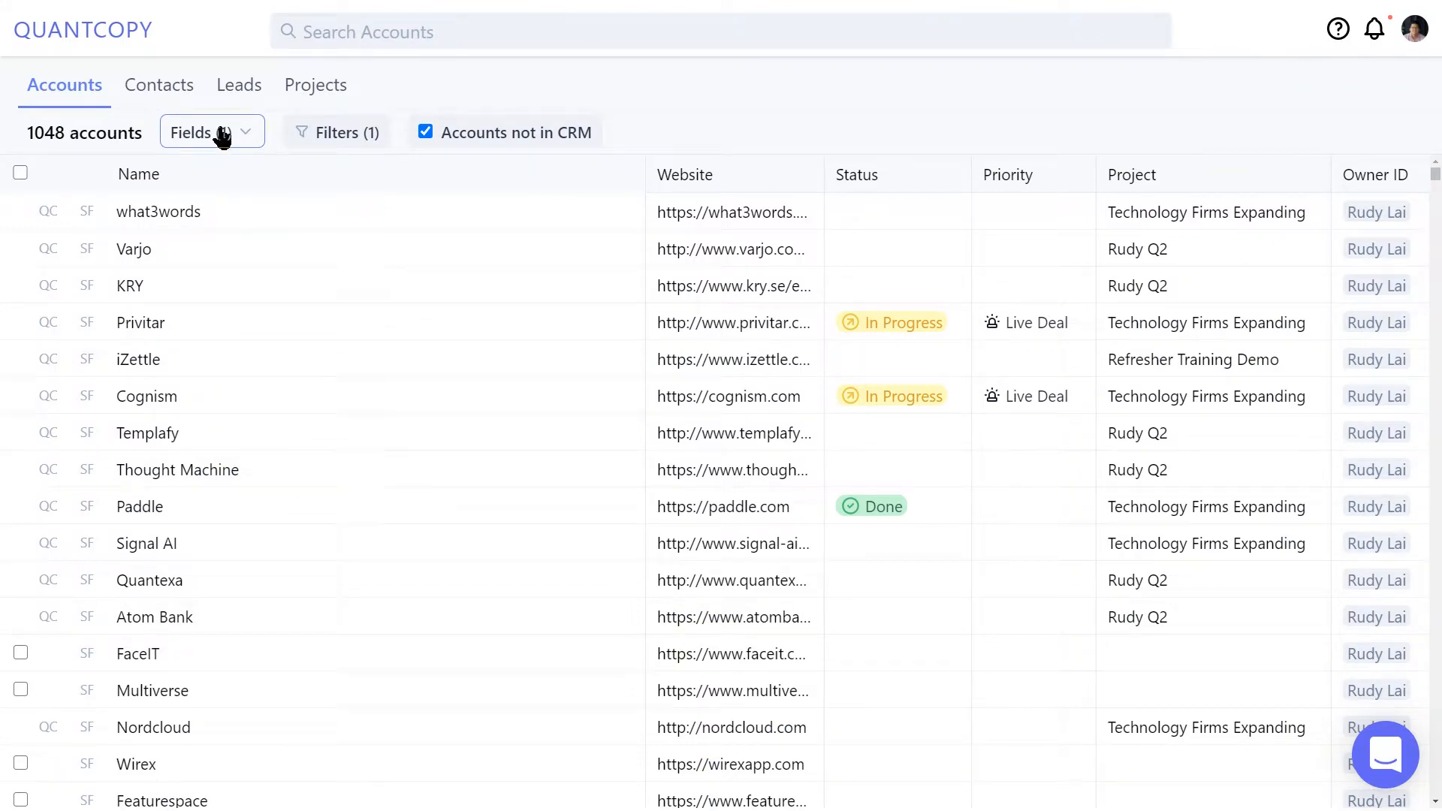
Add the Industry field as a column in the accounts table
click(223, 135)
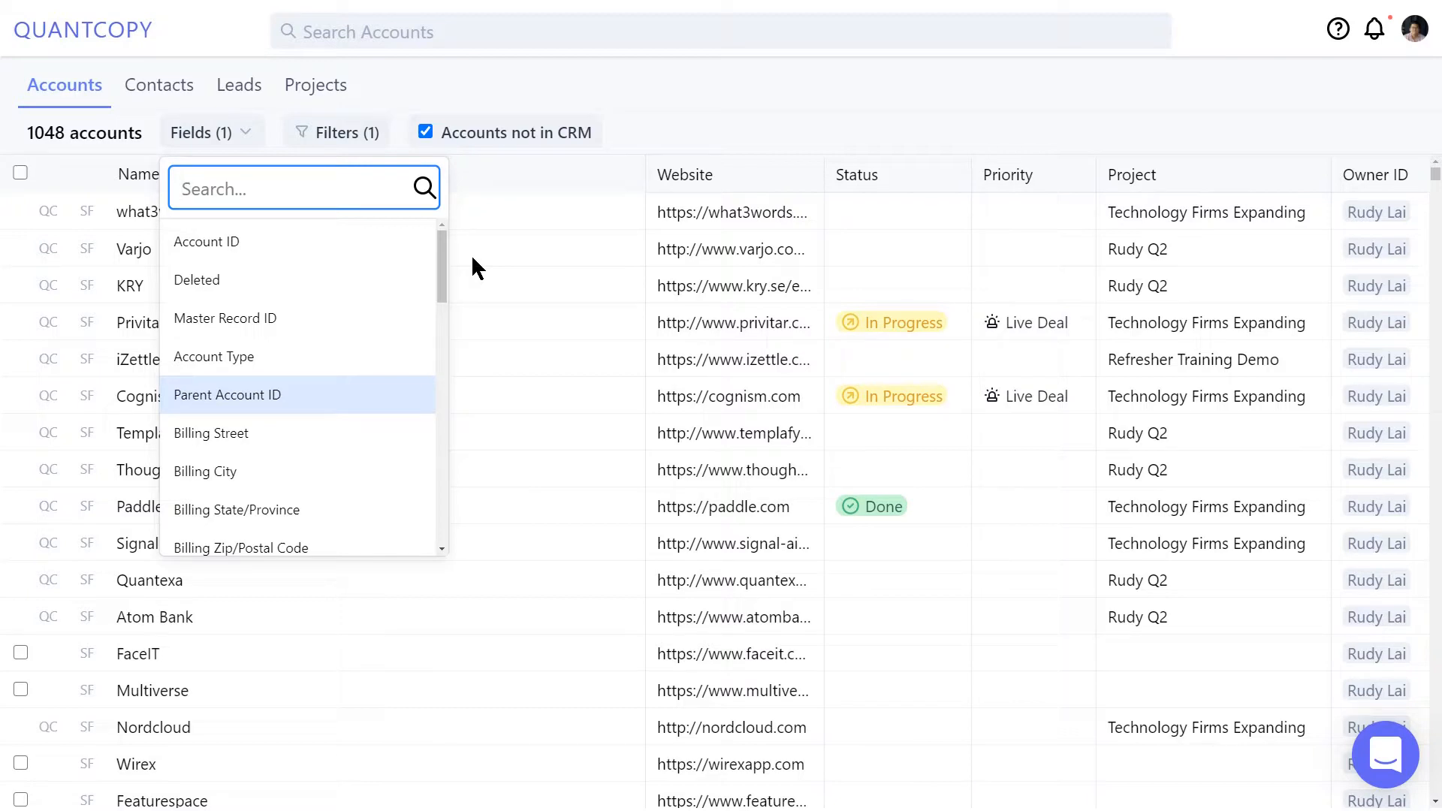
scroll(255, 440, down, 10)
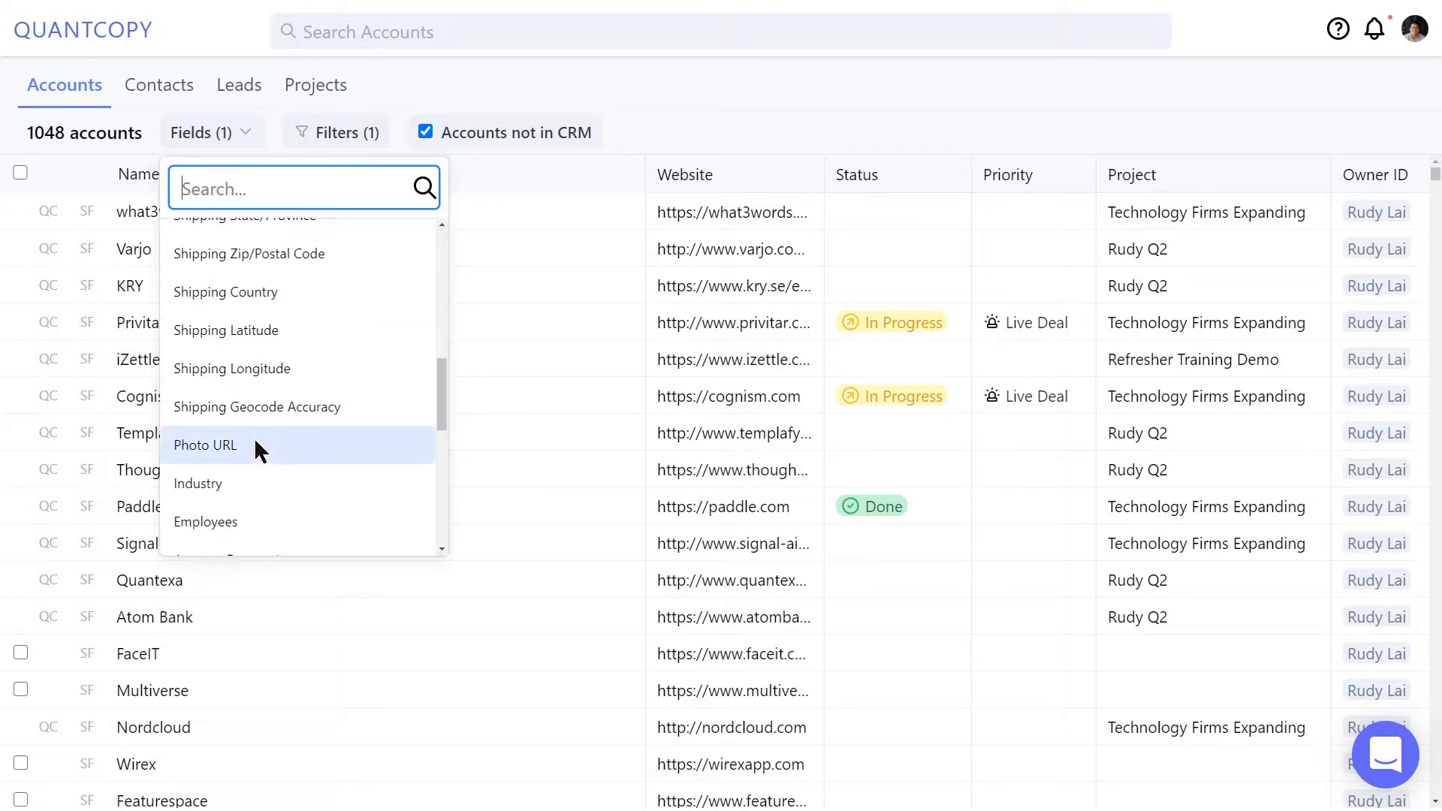
click(385, 257)
click(710, 99)
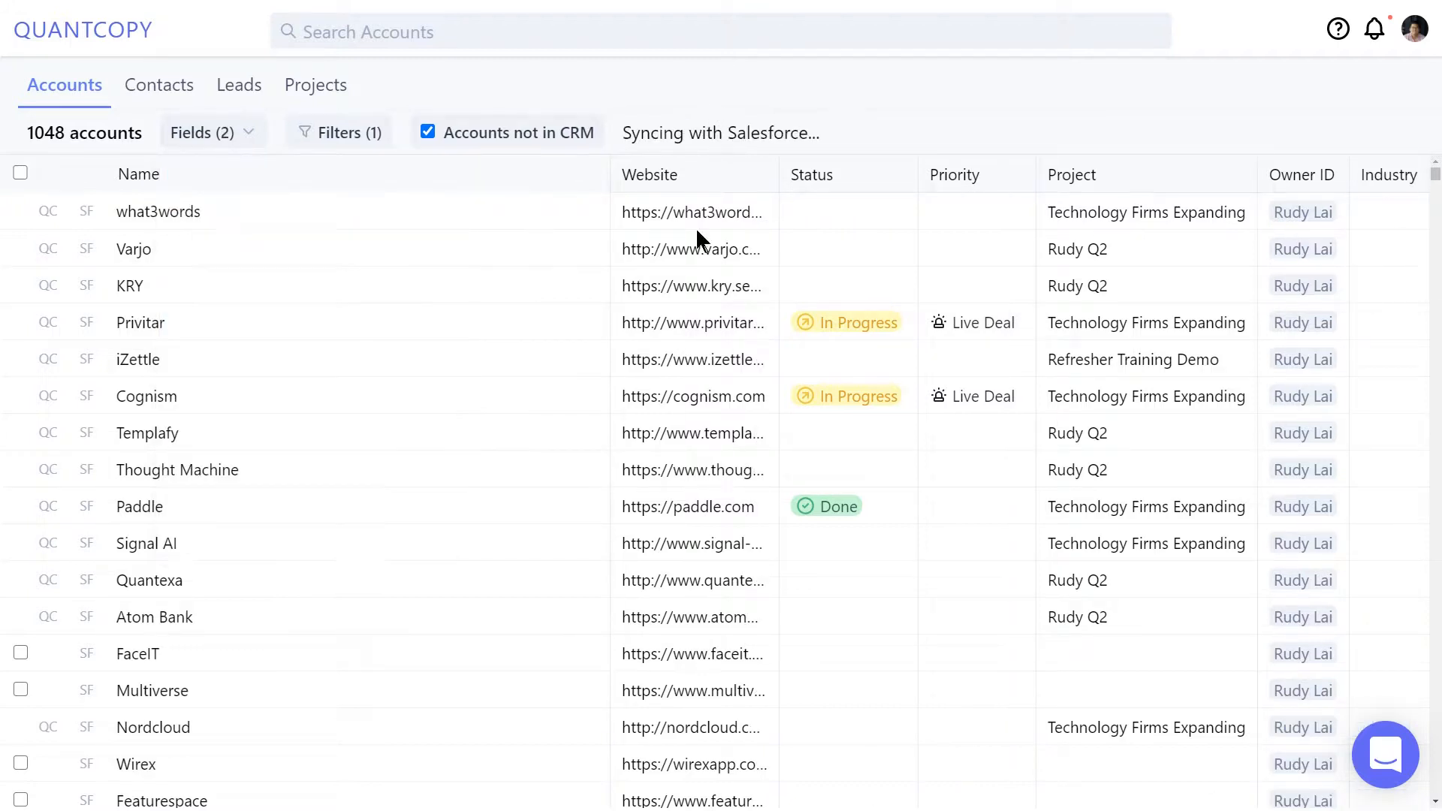
Filter the accounts with a rule that Industry is Manufacturing and exclude accounts not in CRM
click(367, 135)
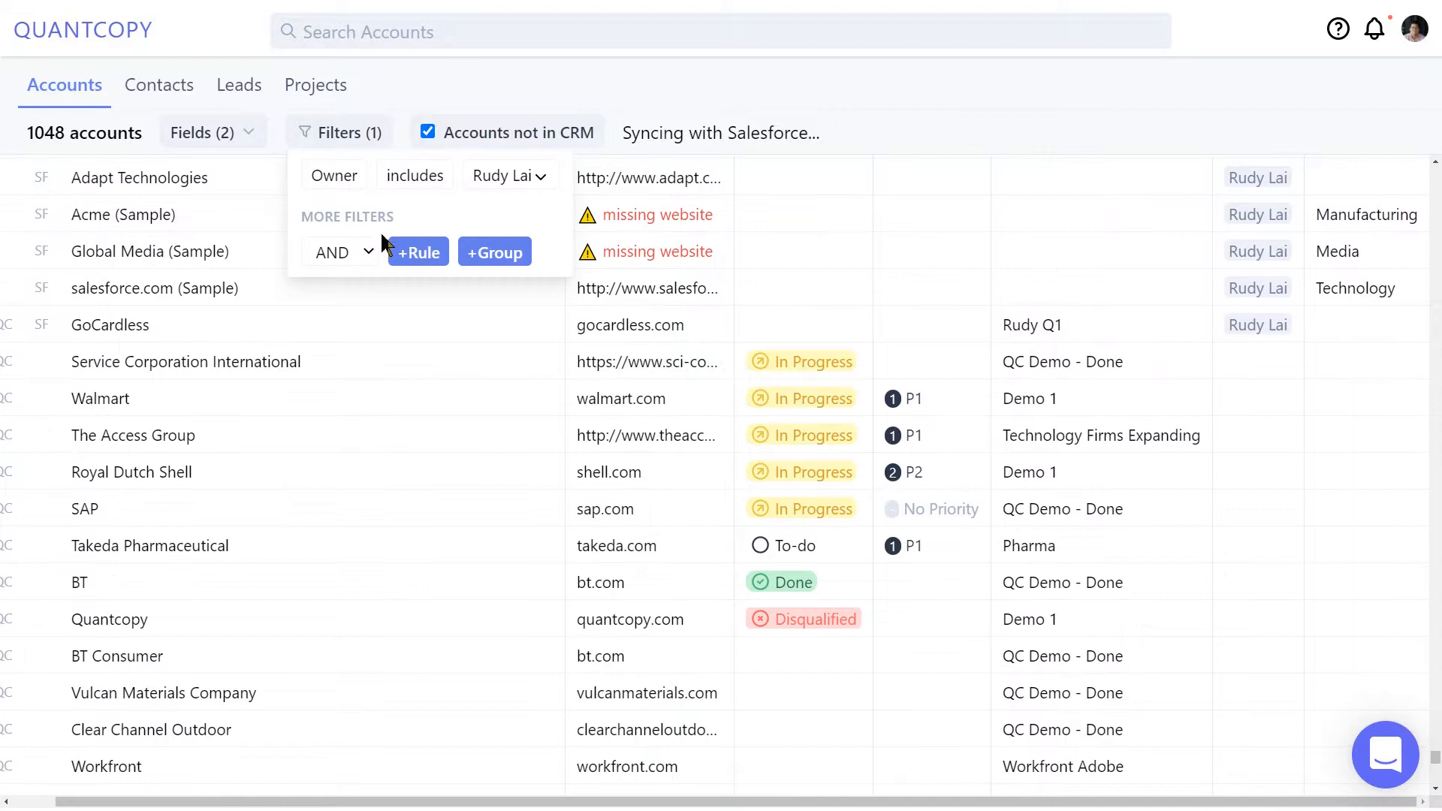
click(409, 254)
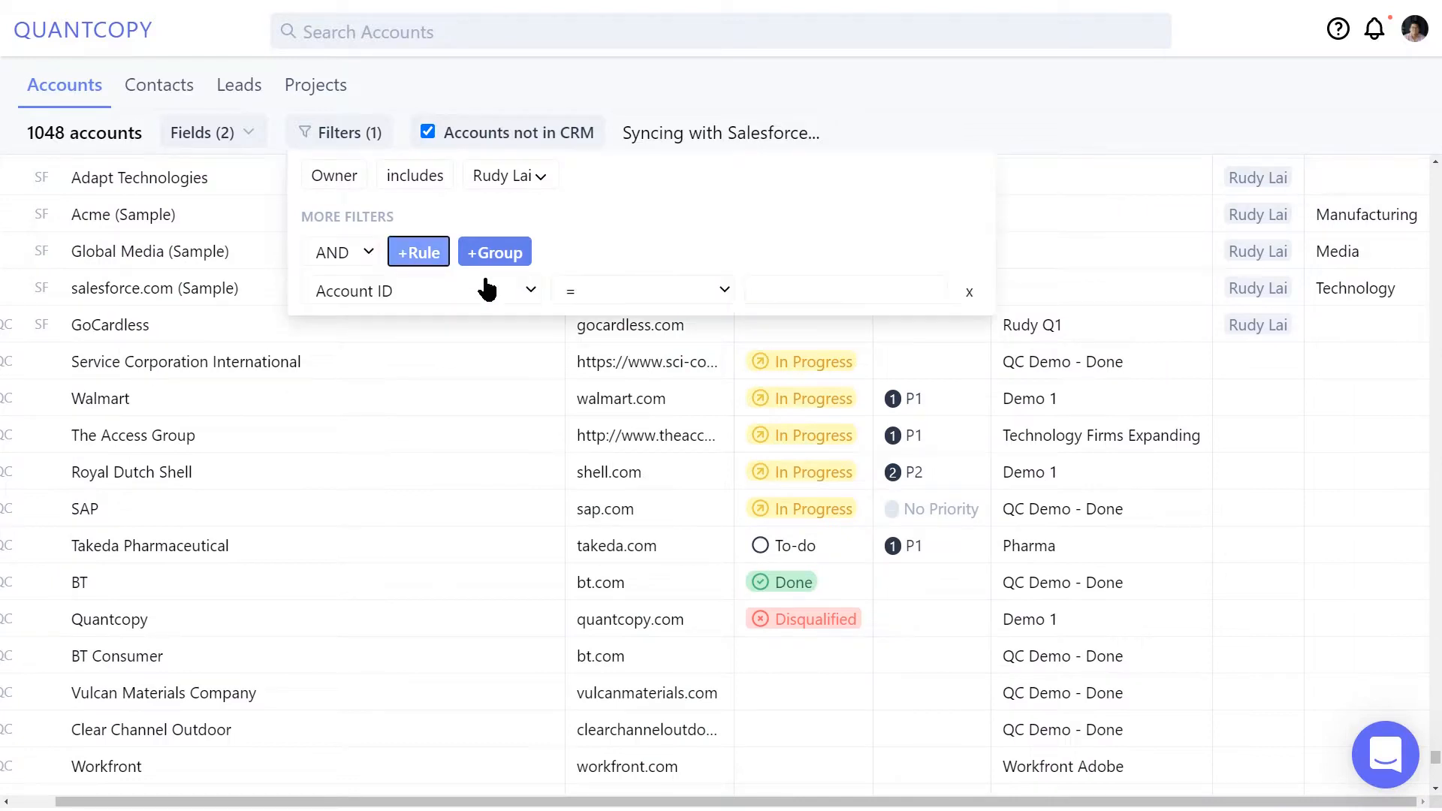
click(480, 290)
scroll(468, 421, down, 5)
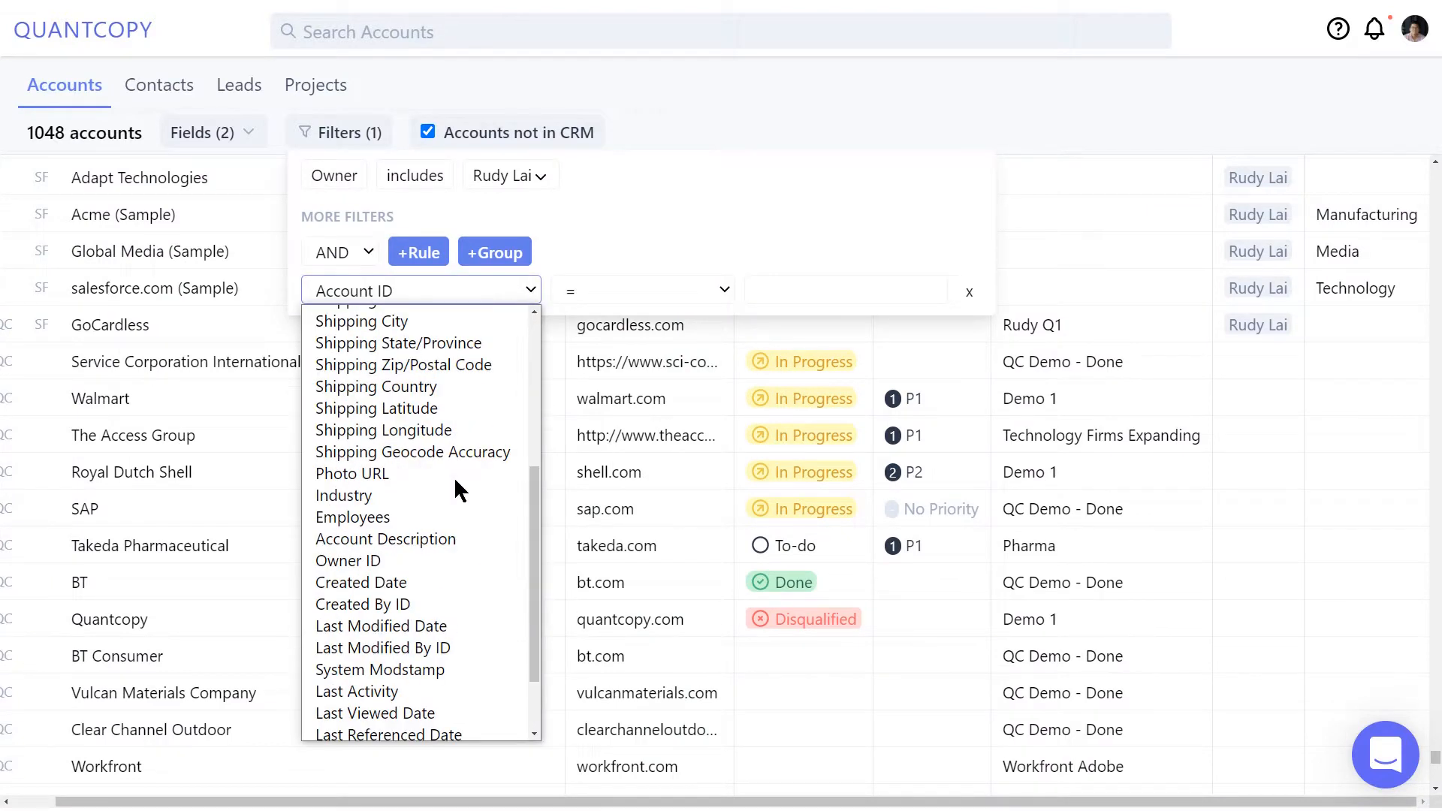
click(399, 404)
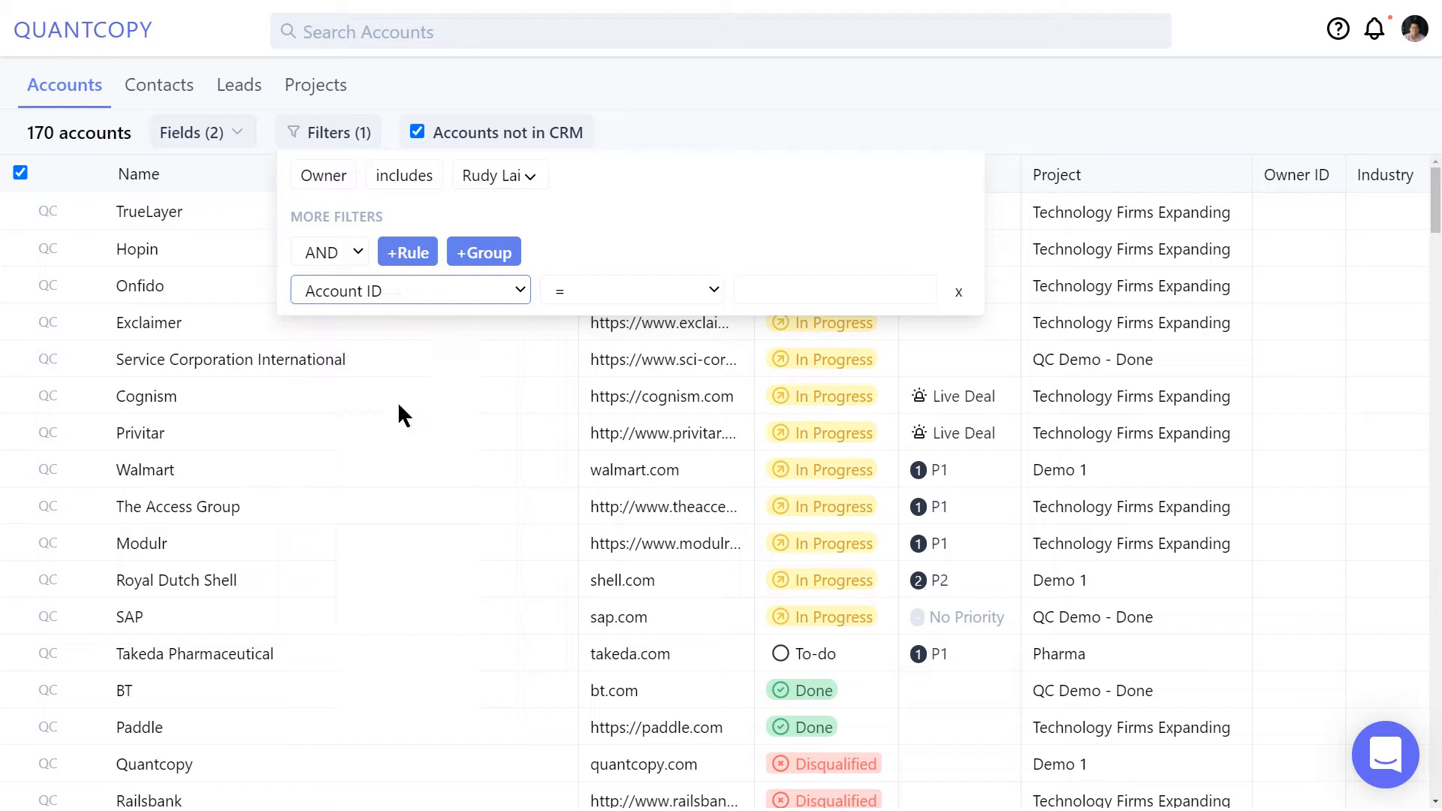
click(723, 286)
scroll(717, 533, down, 4)
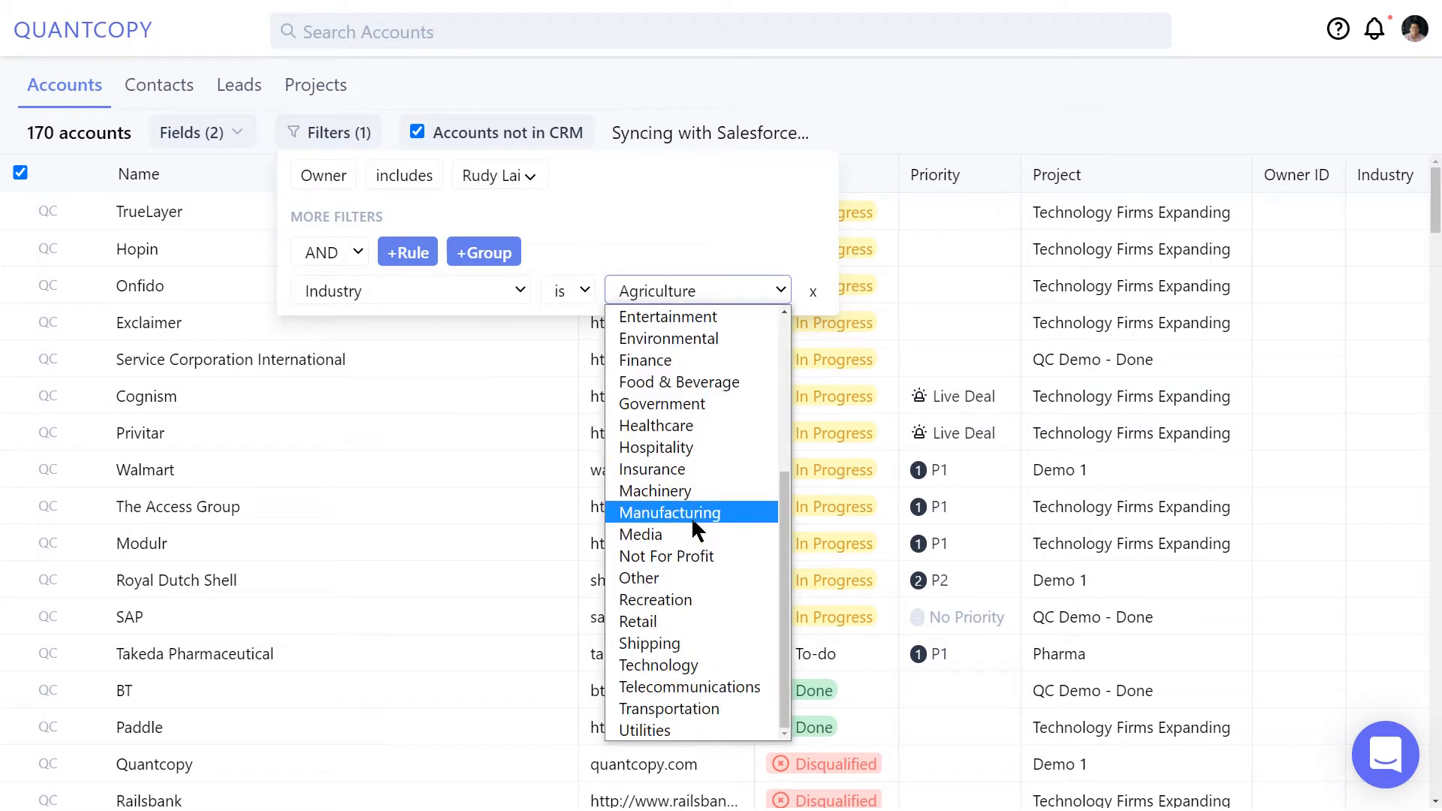
click(699, 514)
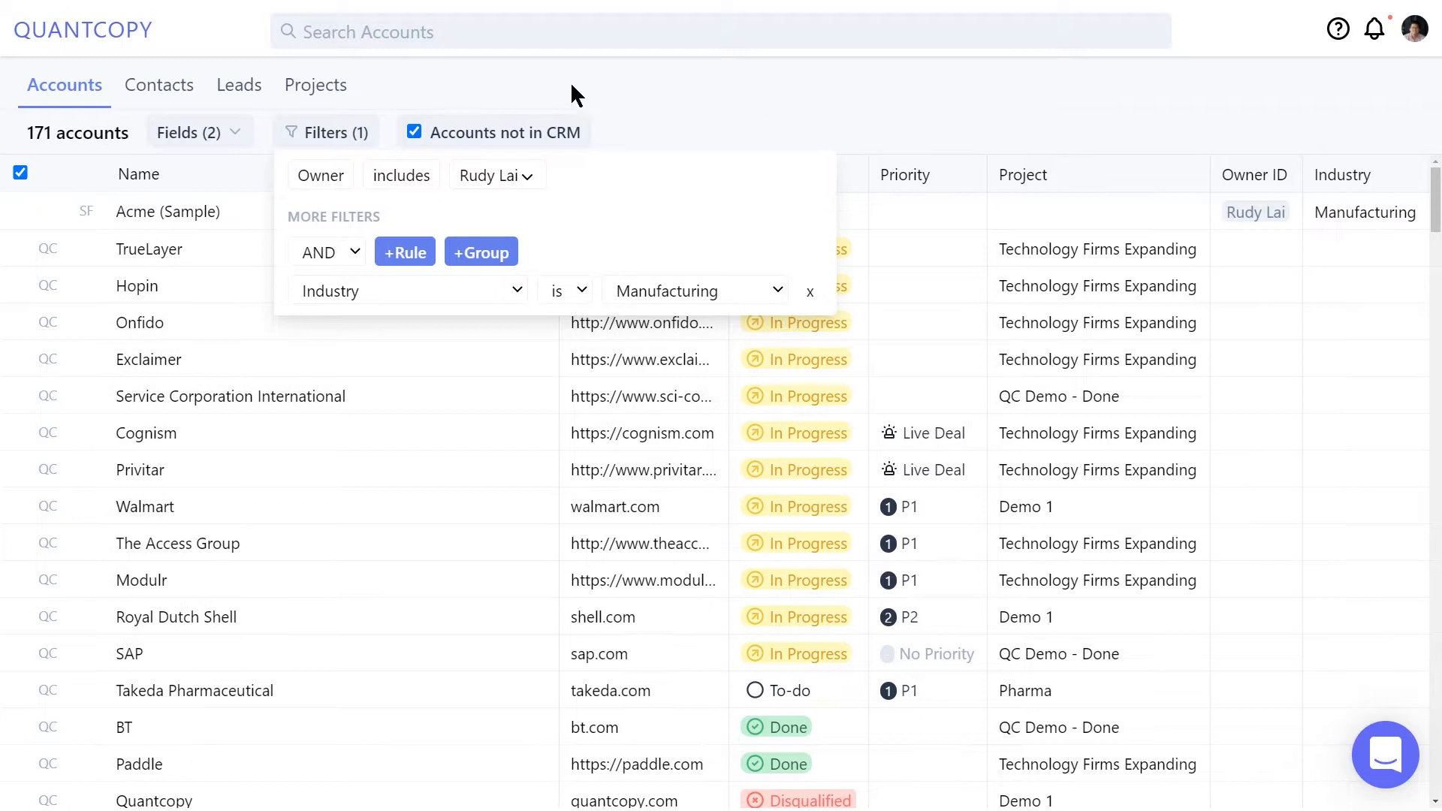
click(443, 132)
click(293, 133)
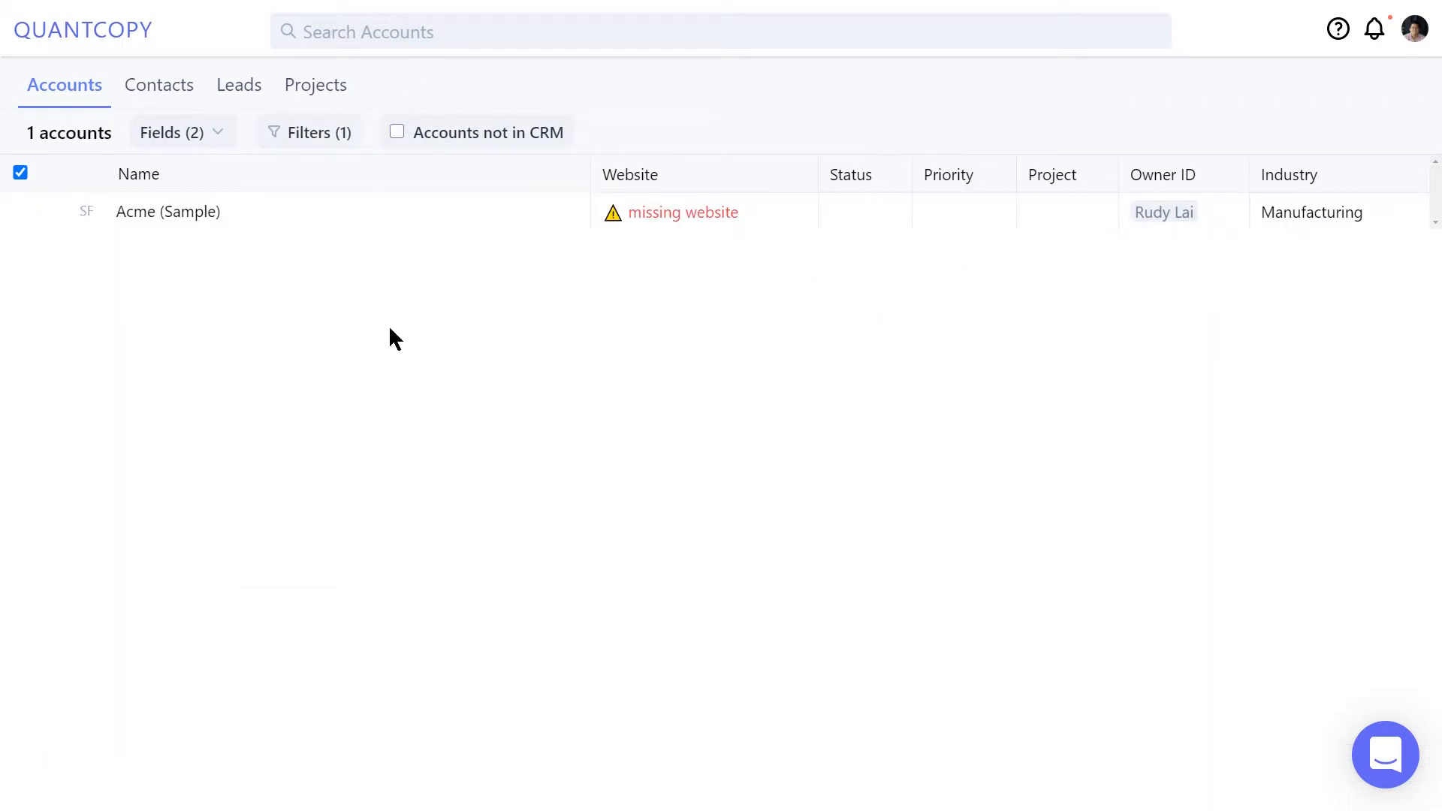
Search for a colleague in the owner filter by first name and include that person as a second owner
click(317, 126)
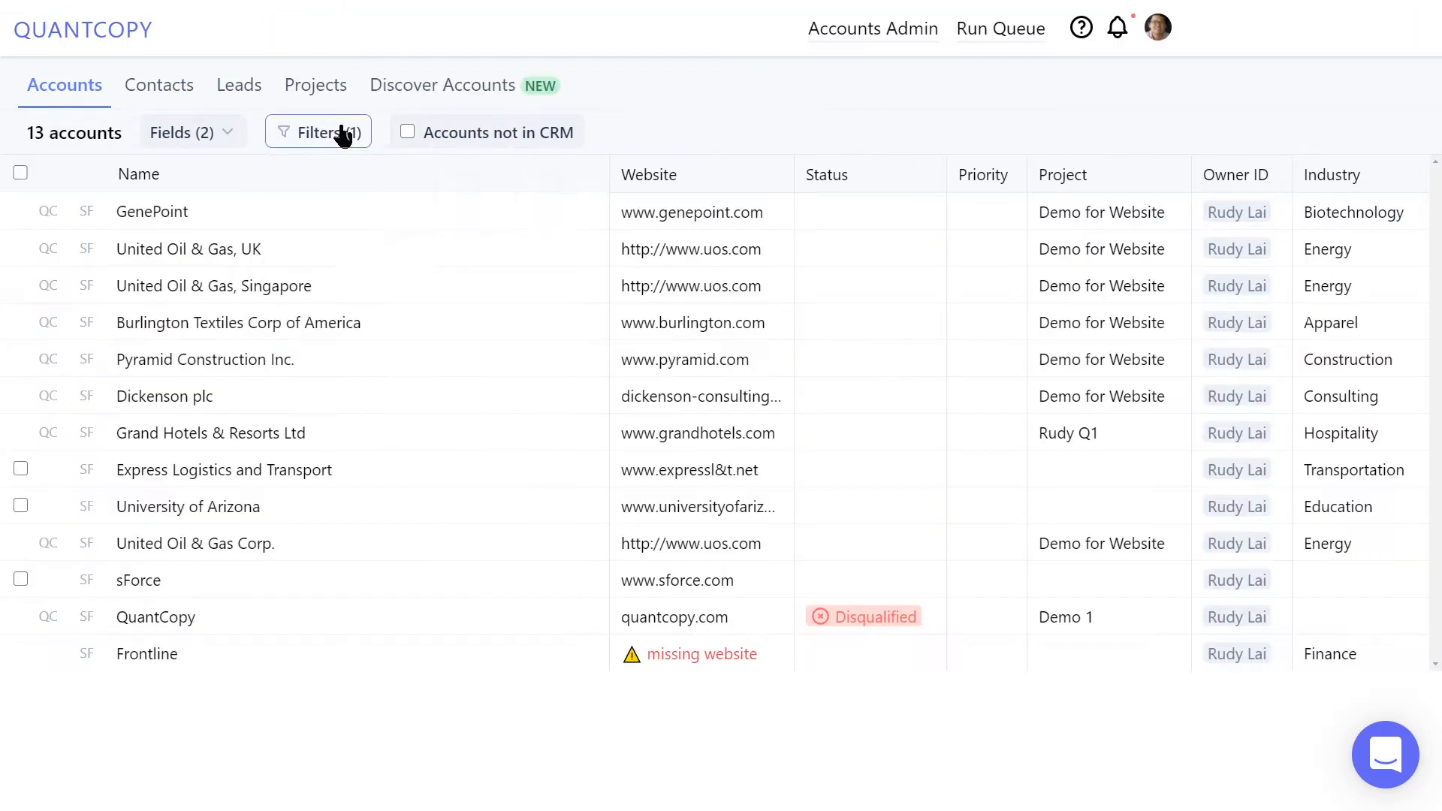
click(341, 134)
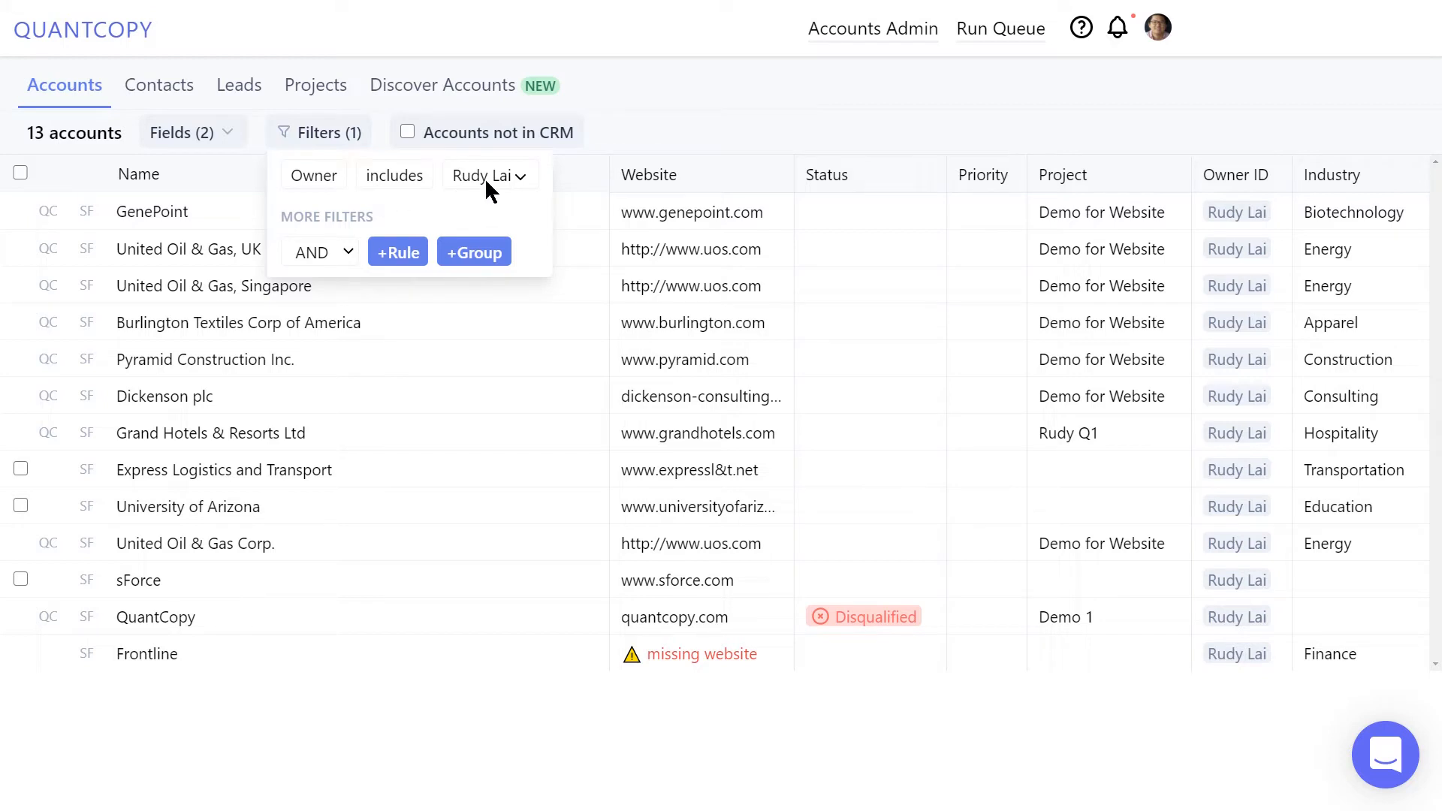
click(510, 183)
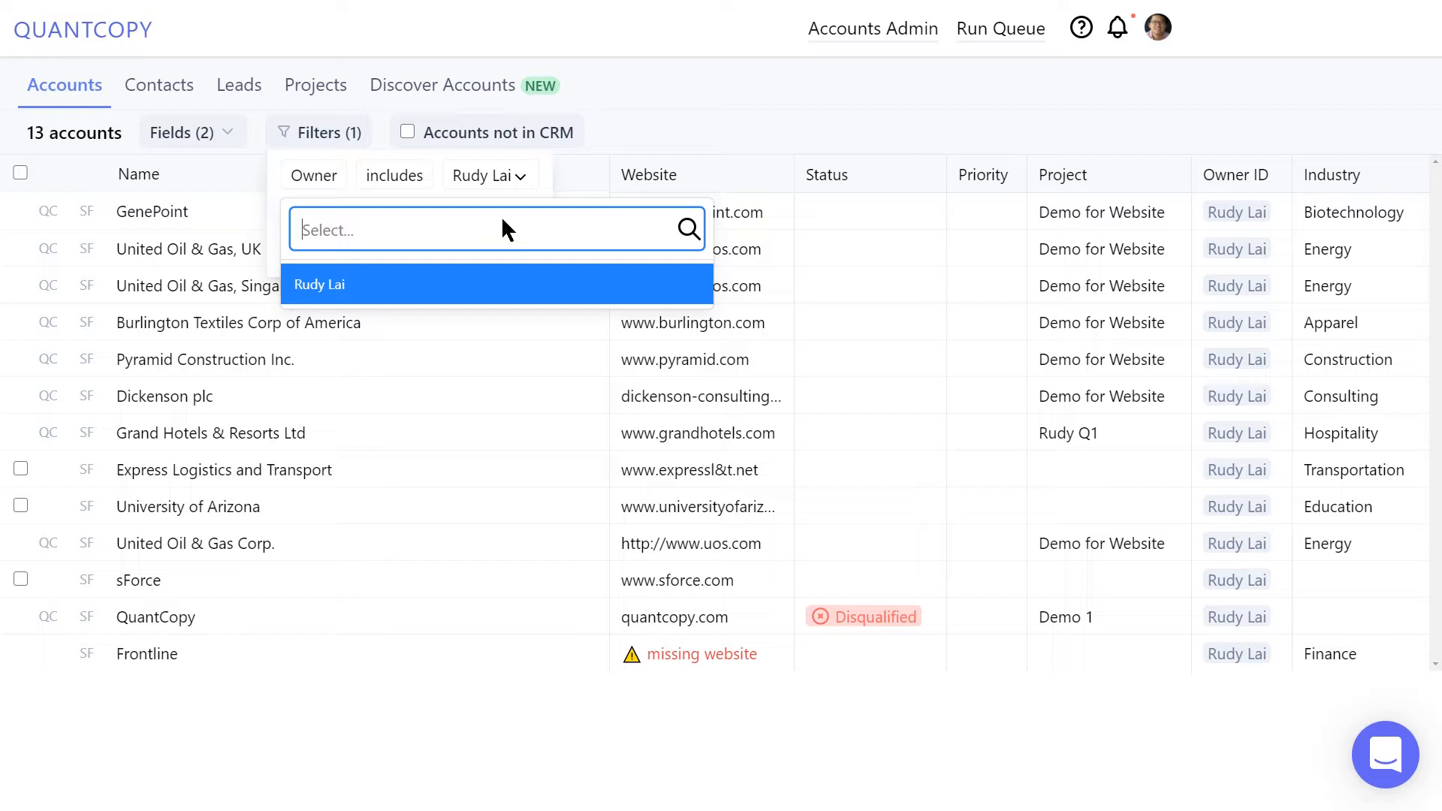
text(jack)
click(487, 331)
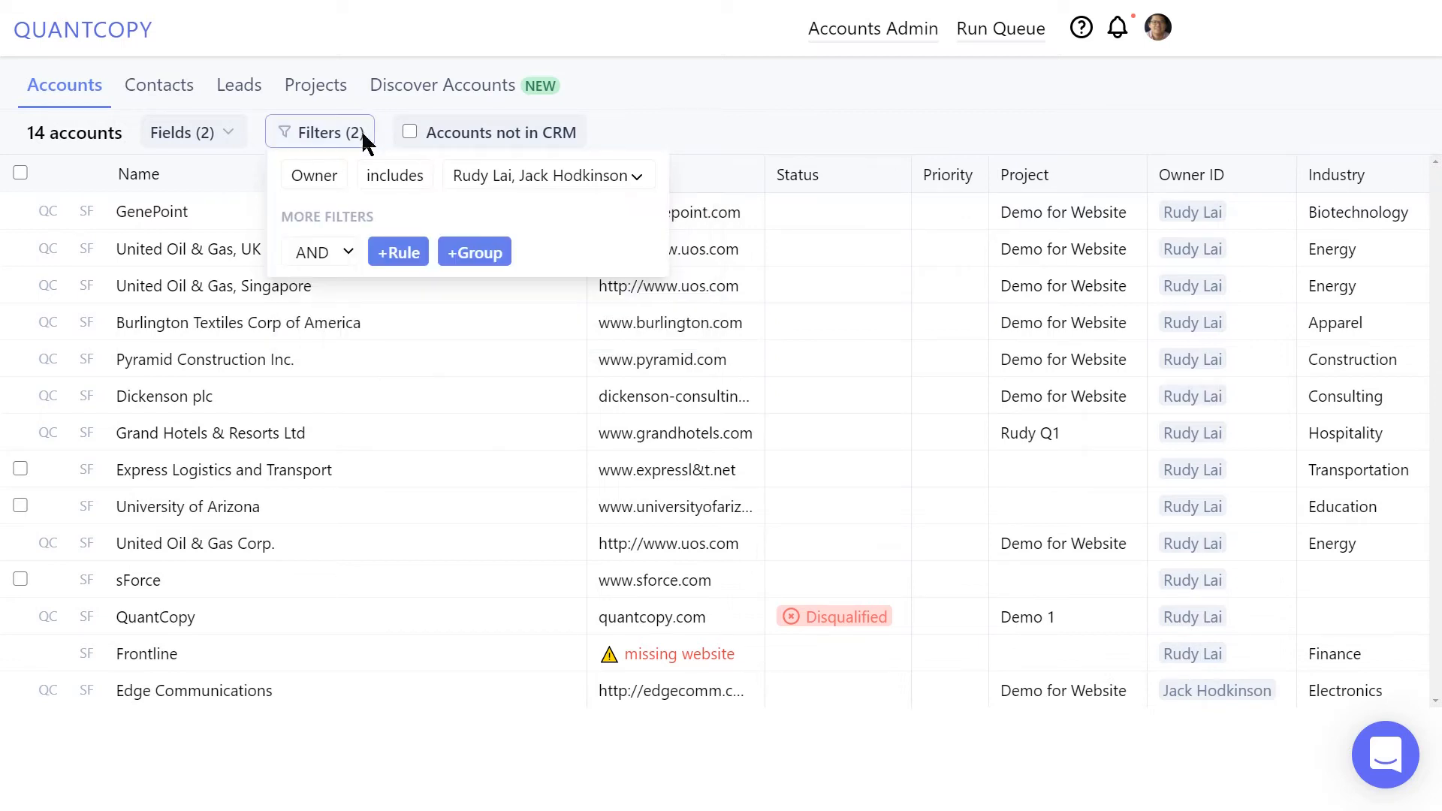
Add the Account Type field as a column in the accounts table
click(204, 136)
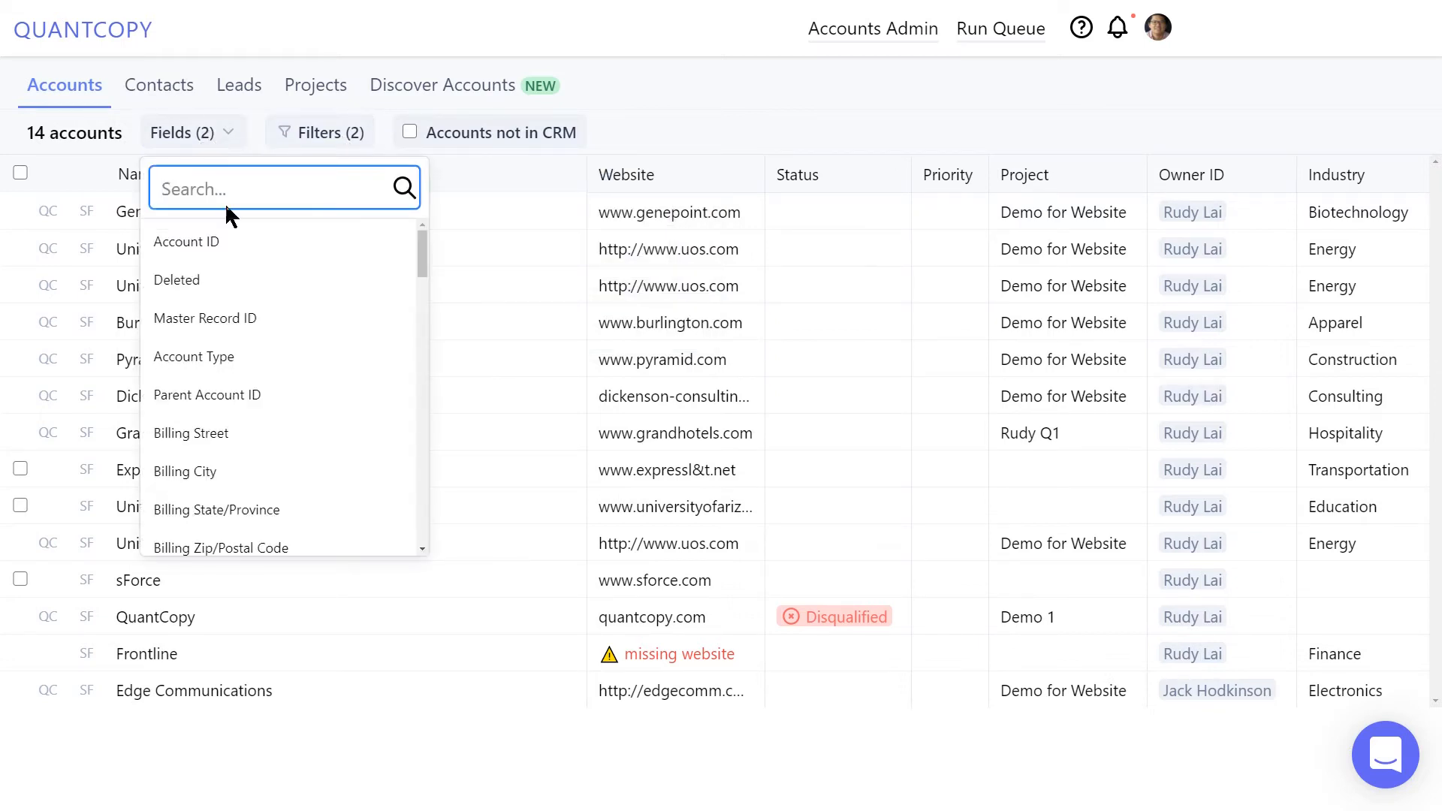
click(256, 355)
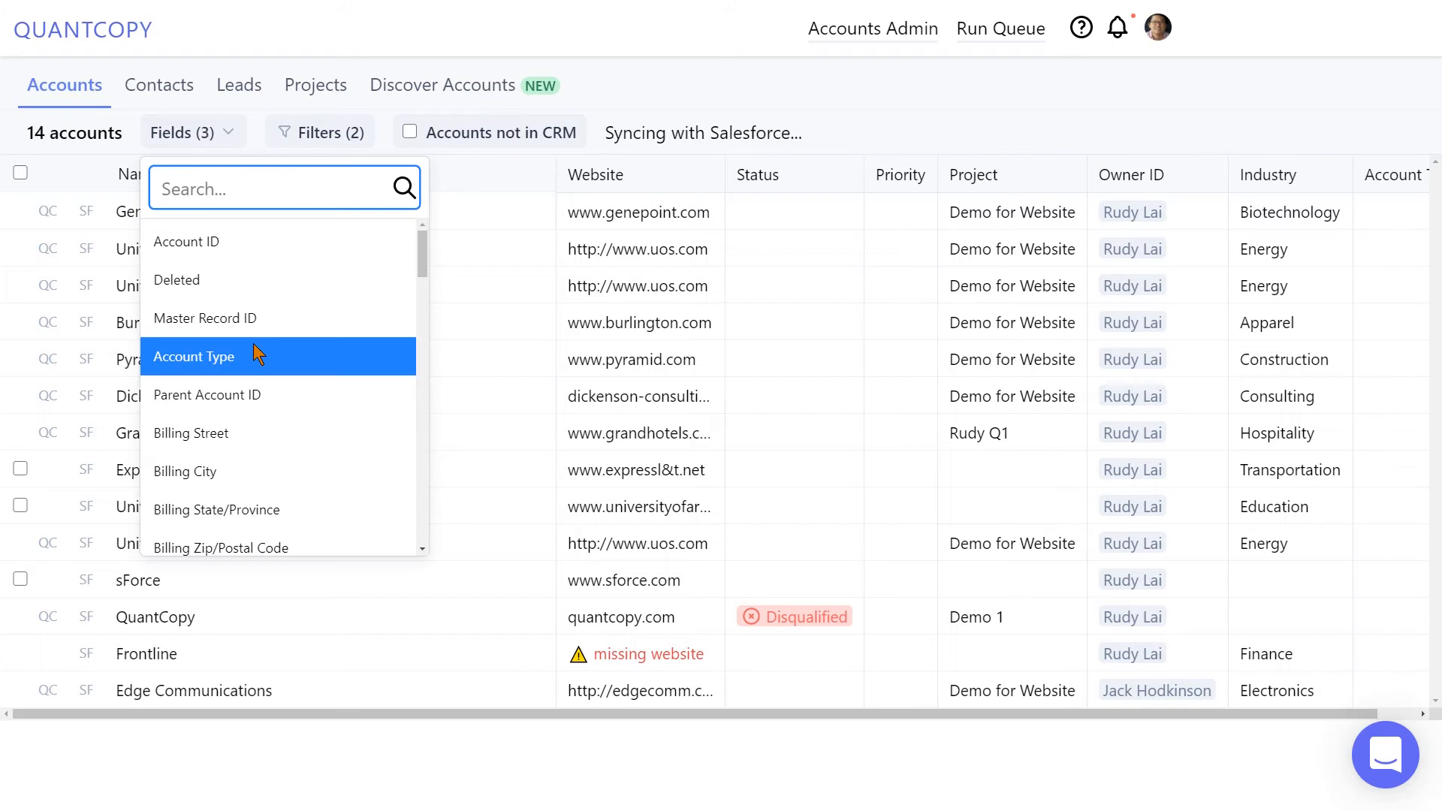
click(176, 124)
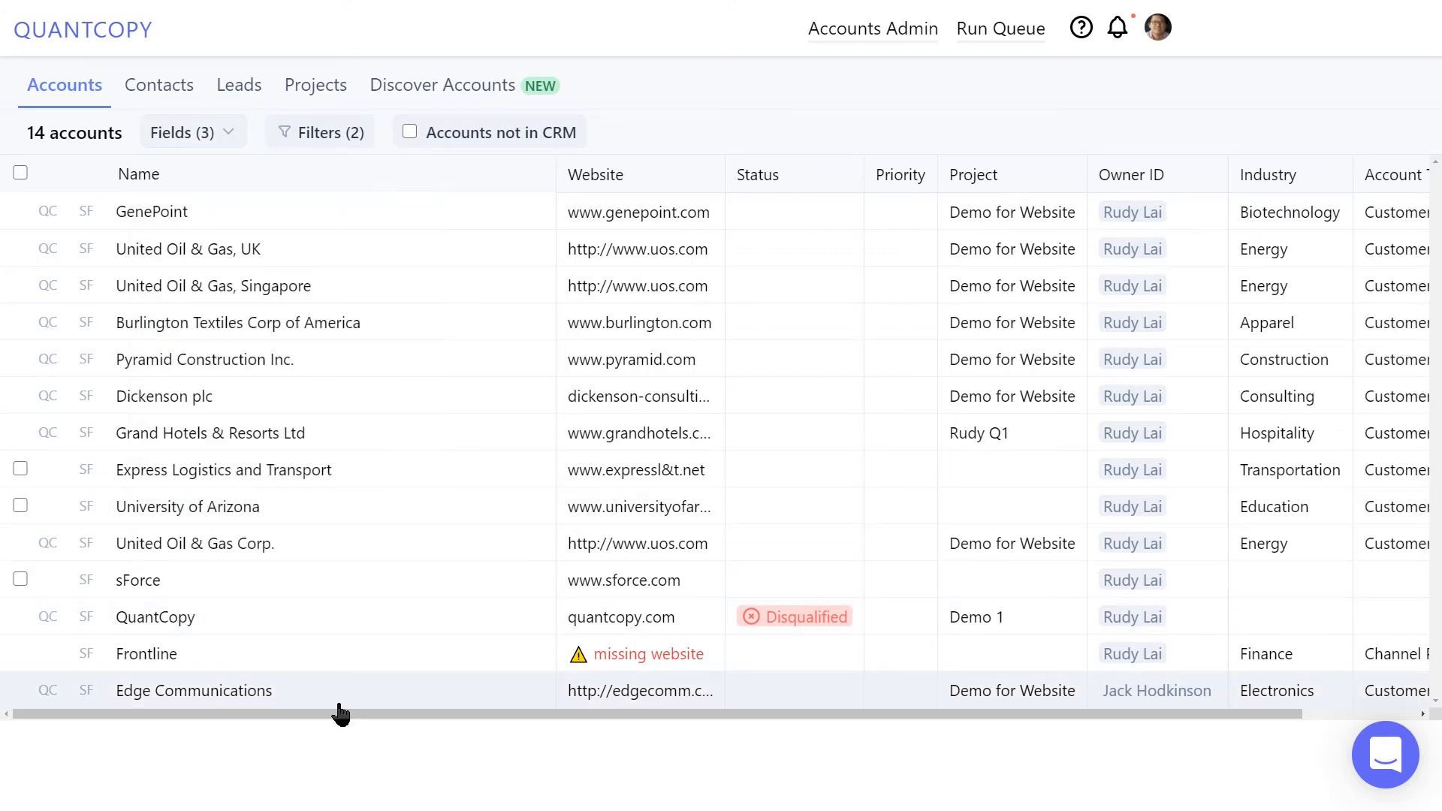